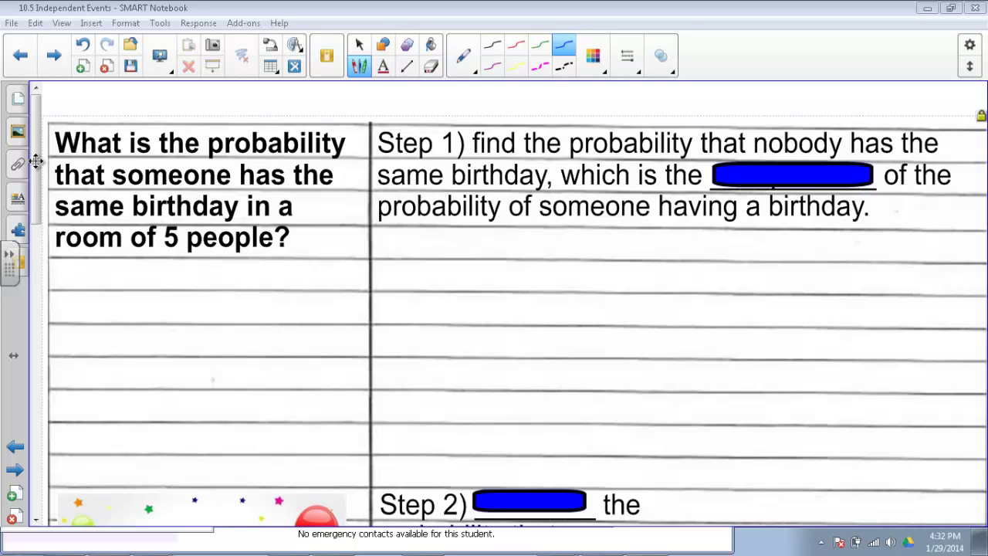
Underline the number 5 in the birthday question with the blue pen.
drag(157, 251, 185, 248)
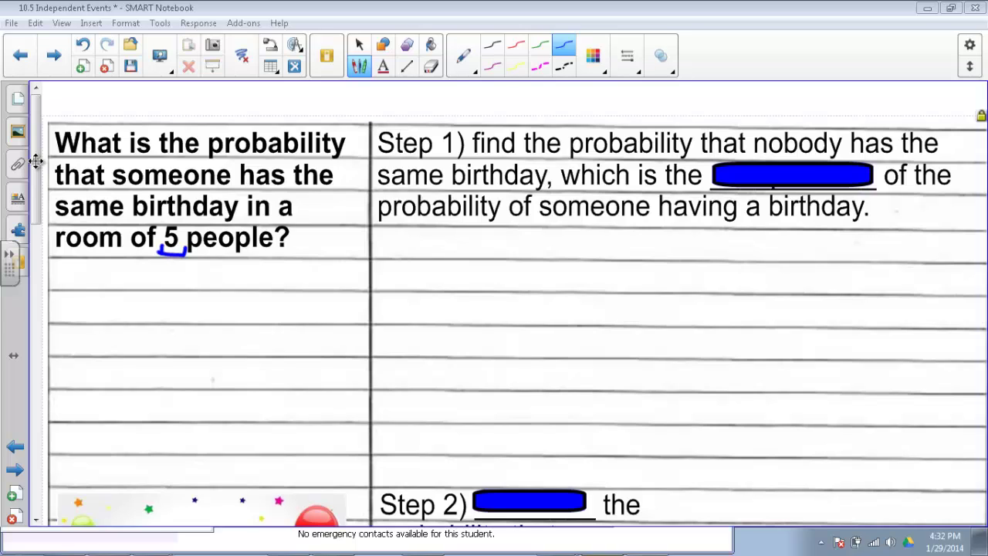
key(Escape)
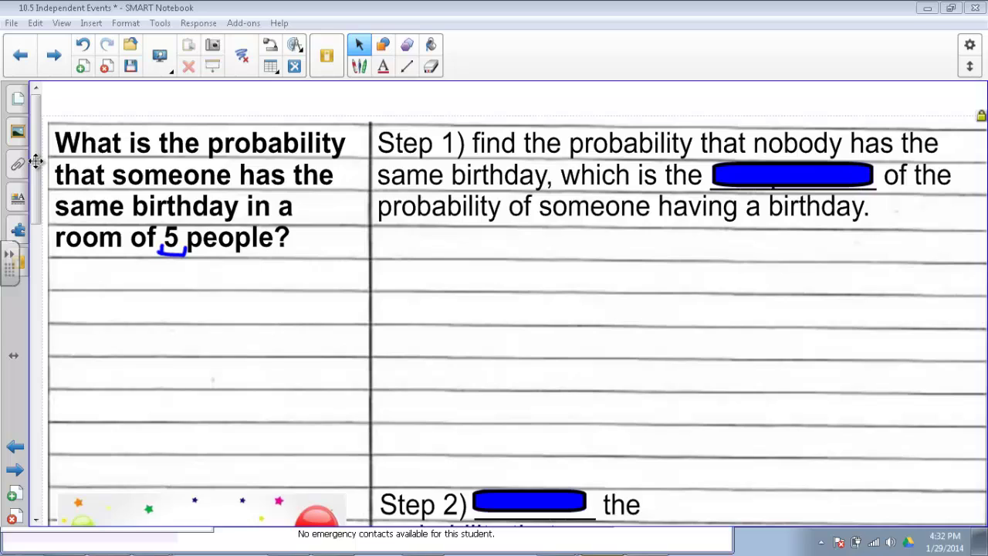
Move the blue covers off the Step 1 and Step 2 blanks into the column with the question.
mouse_move(792, 175)
mouse_down()
mouse_move(526, 235)
mouse_move(294, 338)
mouse_move(220, 329)
mouse_up()
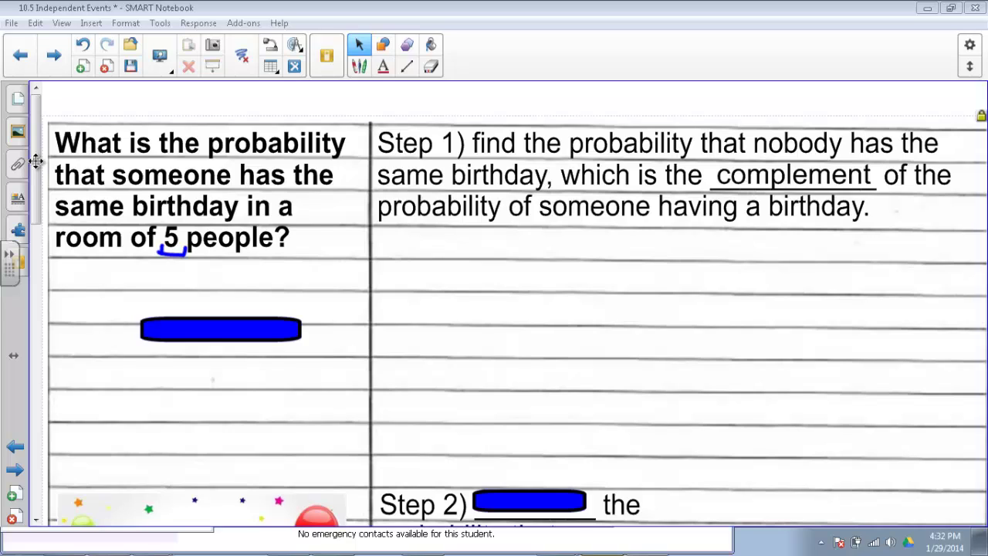
drag(36, 160, 24, 258)
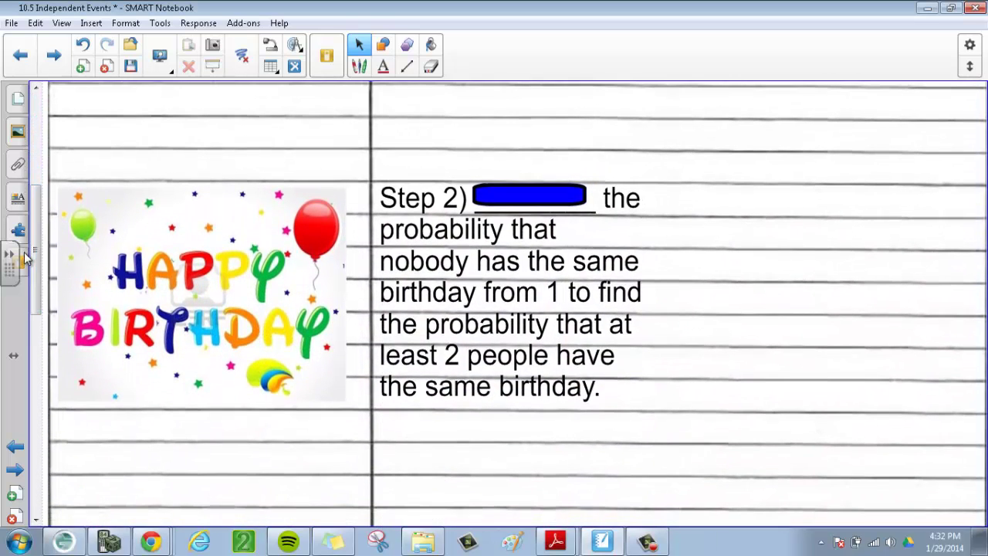
drag(529, 195, 210, 163)
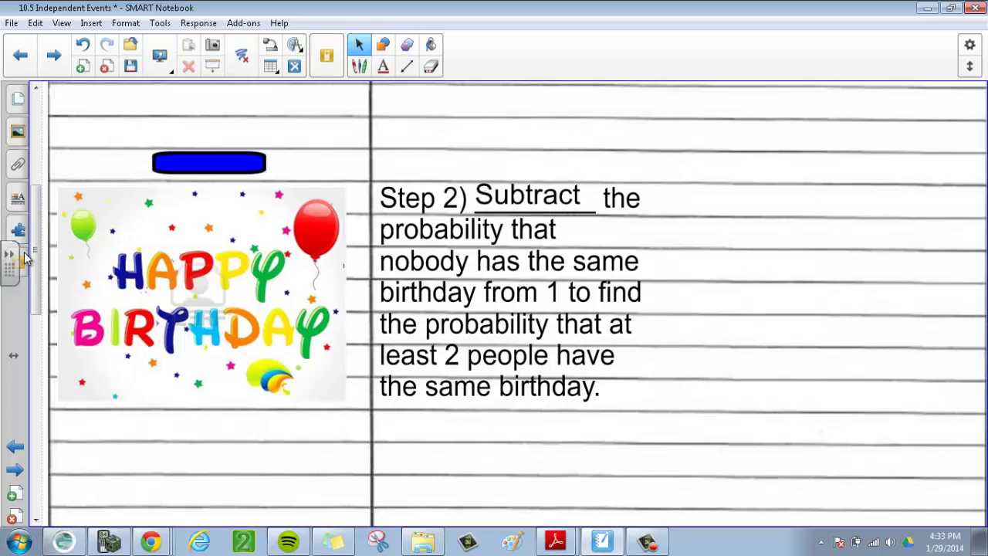
Draw a row of five open-topped red boxes below the Step 1 text and mark a 1 under the first.
drag(25, 253, 28, 179)
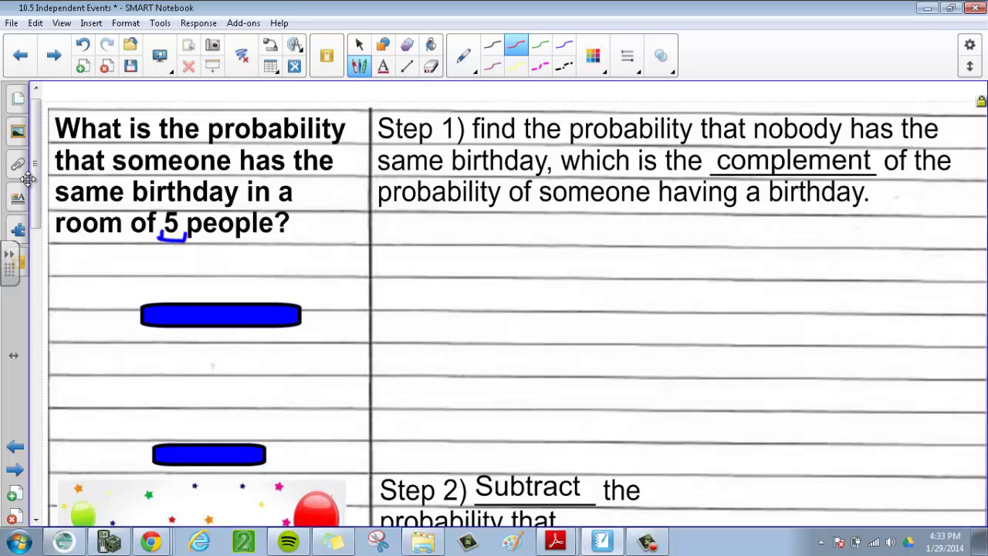
mouse_move(415, 245)
mouse_down()
mouse_move(415, 278)
mouse_move(470, 312)
mouse_move(498, 311)
mouse_move(499, 245)
mouse_move(550, 314)
mouse_move(637, 312)
mouse_move(627, 250)
mouse_move(654, 301)
mouse_move(733, 313)
mouse_move(755, 267)
mouse_move(749, 246)
mouse_move(779, 311)
mouse_move(874, 314)
mouse_move(866, 242)
mouse_move(950, 314)
mouse_move(983, 284)
mouse_move(983, 247)
mouse_up()
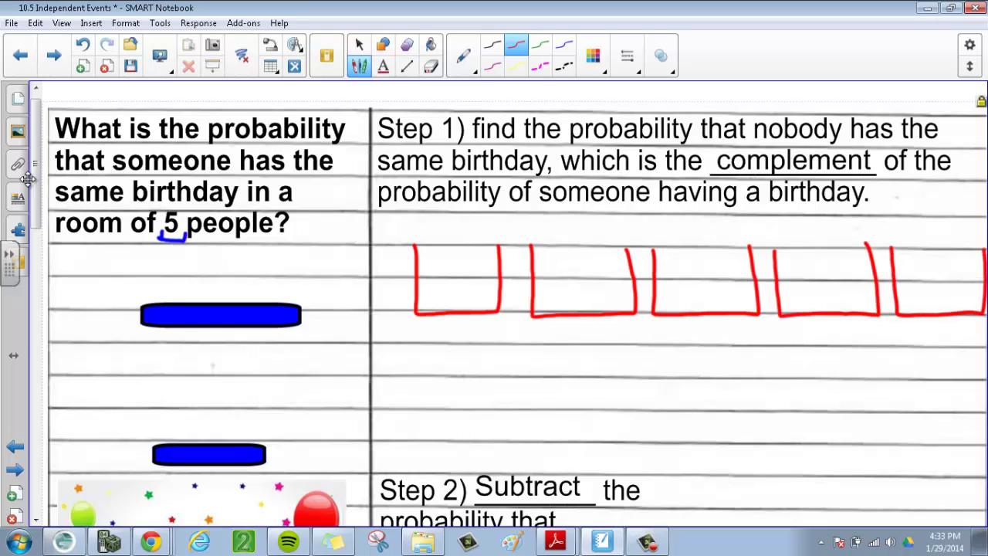
drag(453, 317, 454, 330)
Write 365/365 and 364/365 in green in the first two boxes, each followed by a multiplication sign.
key(Escape)
key(p)
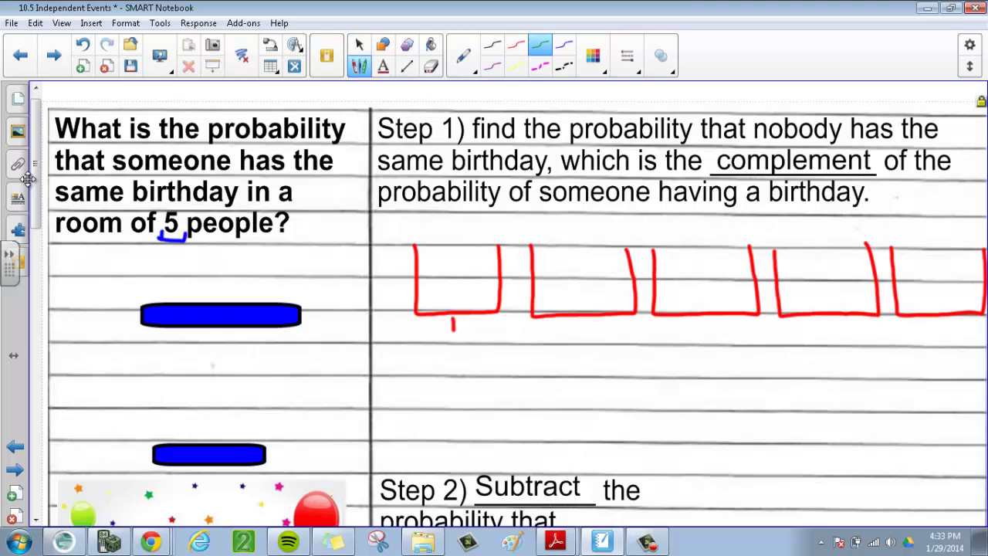
mouse_move(429, 246)
mouse_down()
mouse_move(443, 260)
mouse_move(434, 267)
mouse_move(455, 259)
mouse_move(482, 272)
mouse_move(434, 302)
mouse_move(525, 287)
mouse_move(508, 291)
mouse_up()
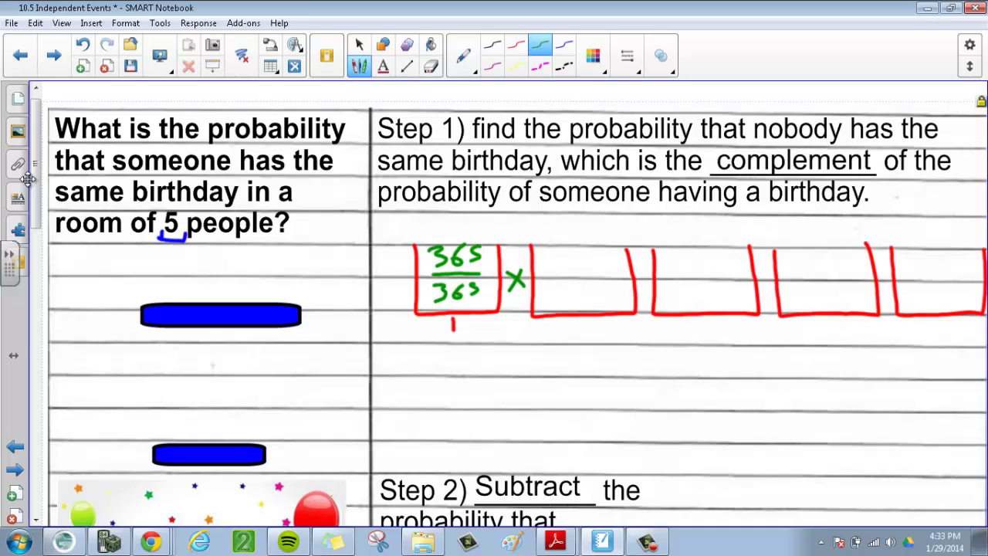
mouse_move(543, 251)
mouse_down()
mouse_move(546, 269)
mouse_move(596, 265)
mouse_up()
drag(541, 275, 602, 273)
mouse_move(554, 285)
mouse_down()
mouse_move(564, 291)
mouse_move(553, 302)
mouse_move(585, 301)
mouse_up()
mouse_move(637, 271)
mouse_down()
mouse_move(649, 284)
mouse_move(639, 287)
mouse_up()
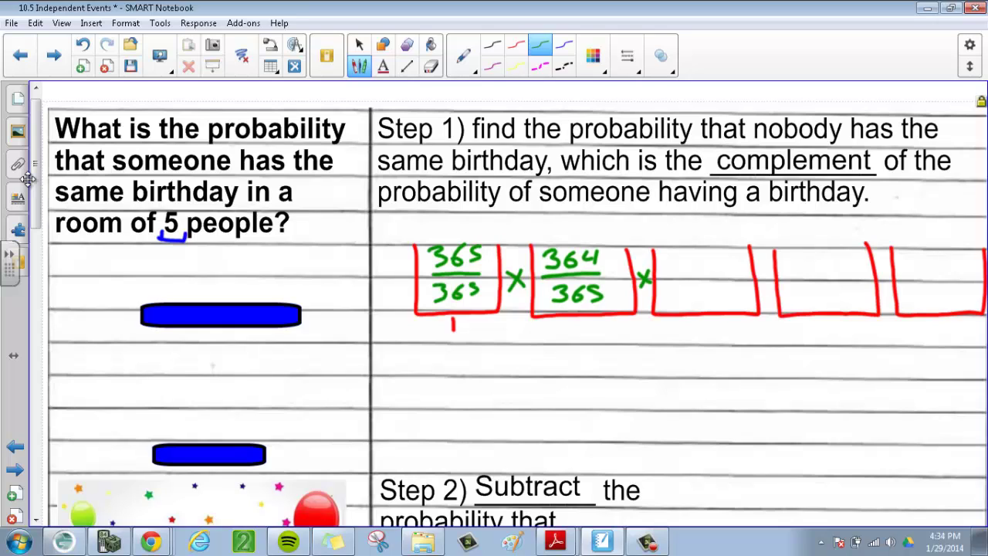
Write 363/365 and 362/365 in green in the third and fourth boxes with a multiplication sign between them.
mouse_move(662, 249)
mouse_down()
mouse_move(665, 270)
mouse_move(716, 258)
mouse_move(707, 269)
mouse_move(719, 277)
mouse_move(679, 307)
mouse_move(714, 302)
mouse_up()
mouse_move(759, 273)
mouse_down()
mouse_move(773, 287)
mouse_move(759, 290)
mouse_up()
mouse_move(786, 255)
mouse_down()
mouse_move(795, 275)
mouse_move(846, 275)
mouse_up()
drag(784, 285, 846, 282)
mouse_move(793, 294)
mouse_down()
mouse_move(806, 296)
mouse_move(794, 311)
mouse_move(827, 294)
mouse_up()
drag(827, 293, 825, 309)
Write 361/365 in green in the fifth box and add a multiplication sign before it.
drag(909, 281, 983, 277)
mouse_move(910, 256)
mouse_down()
mouse_move(917, 275)
mouse_move(956, 274)
mouse_move(925, 312)
mouse_move(956, 307)
mouse_up()
drag(960, 290, 970, 289)
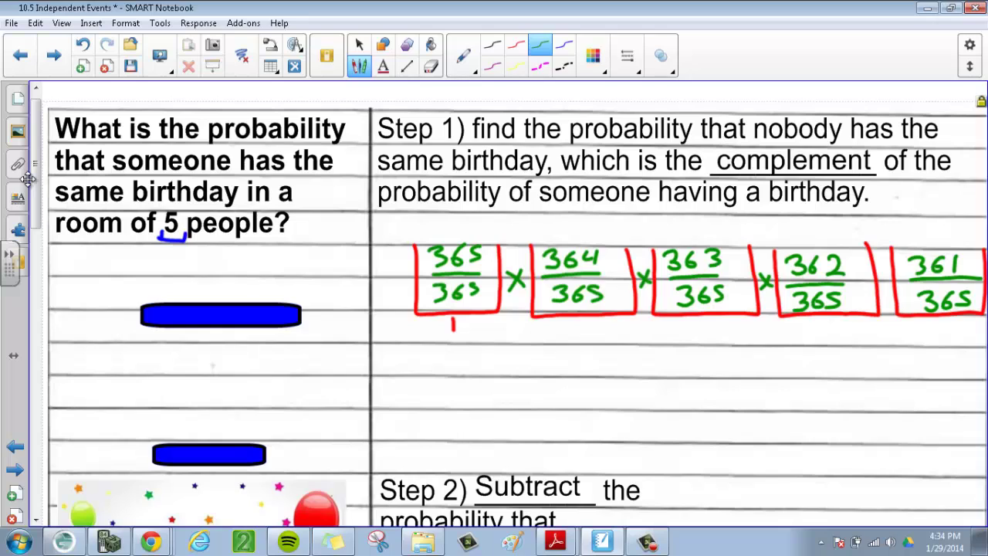
drag(880, 275, 894, 290)
drag(897, 275, 881, 291)
key(Escape)
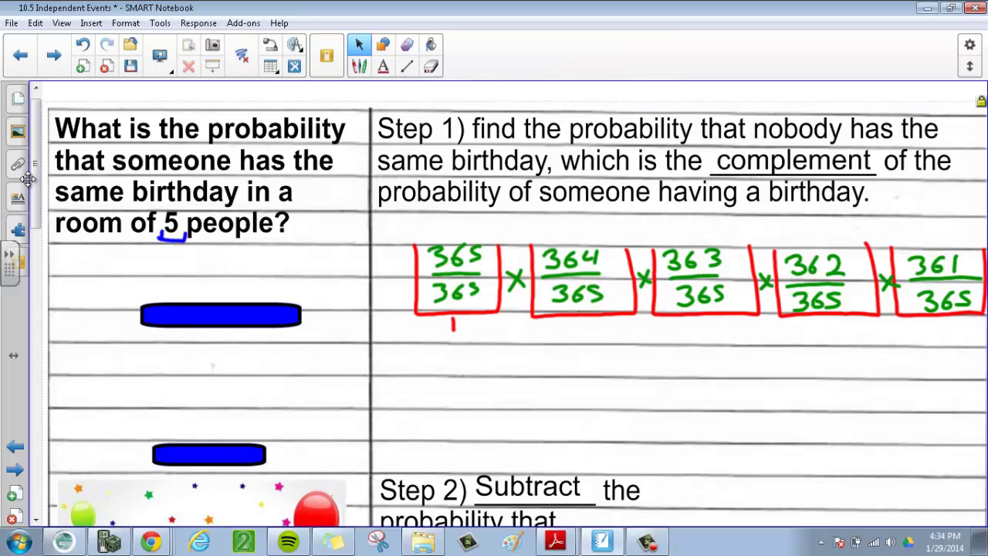
Switch to the TI-SmartView calculator and begin the numerator product with 365*364*.
click(109, 541)
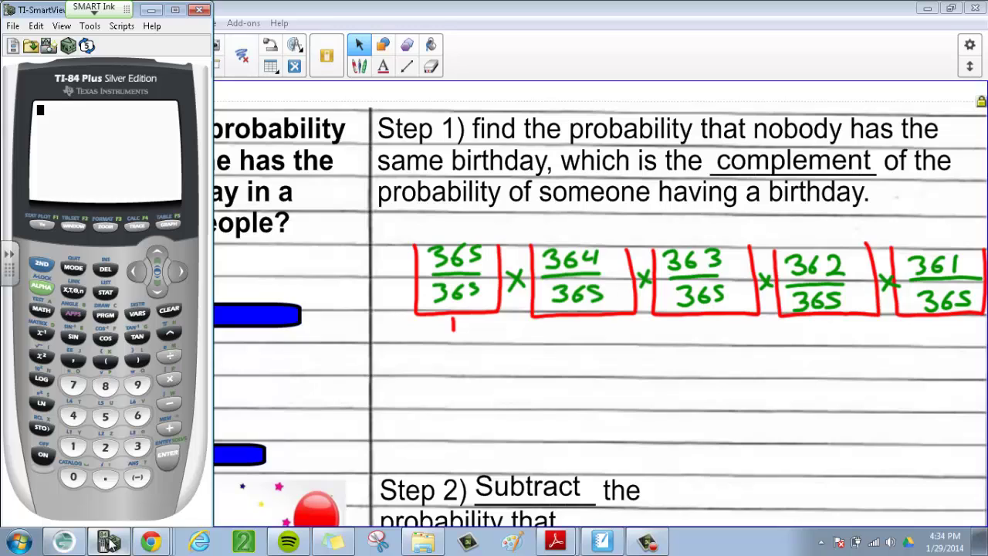
click(137, 447)
click(139, 417)
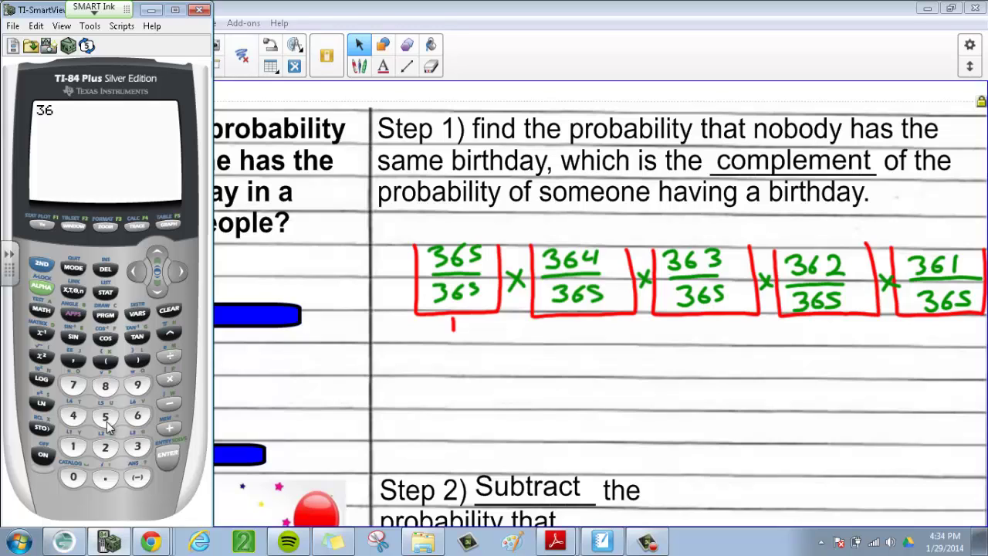
click(106, 418)
click(170, 379)
click(138, 447)
click(137, 417)
click(73, 417)
click(171, 379)
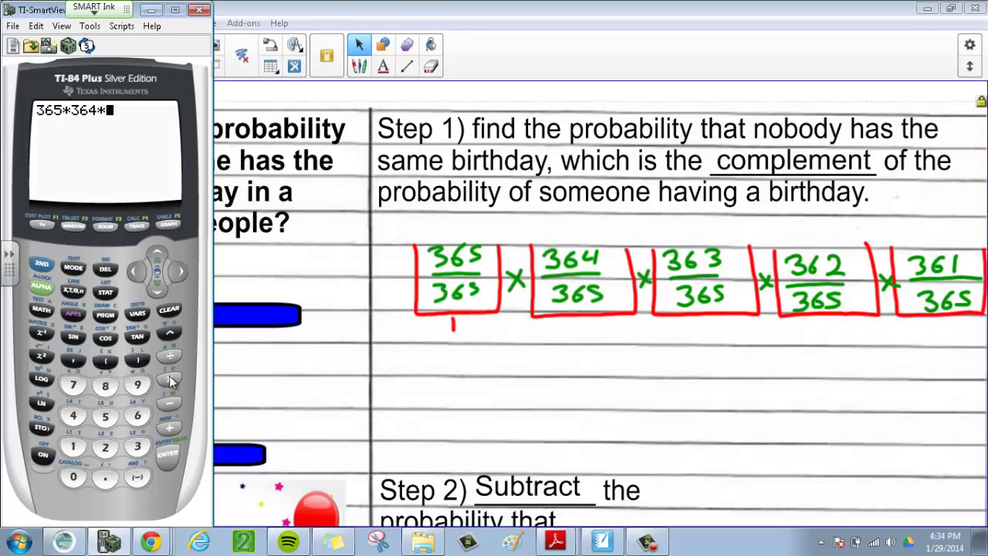
Complete the numerator product with 363*362*361 and evaluate it.
click(137, 447)
click(137, 417)
click(139, 446)
click(170, 379)
click(137, 447)
click(137, 416)
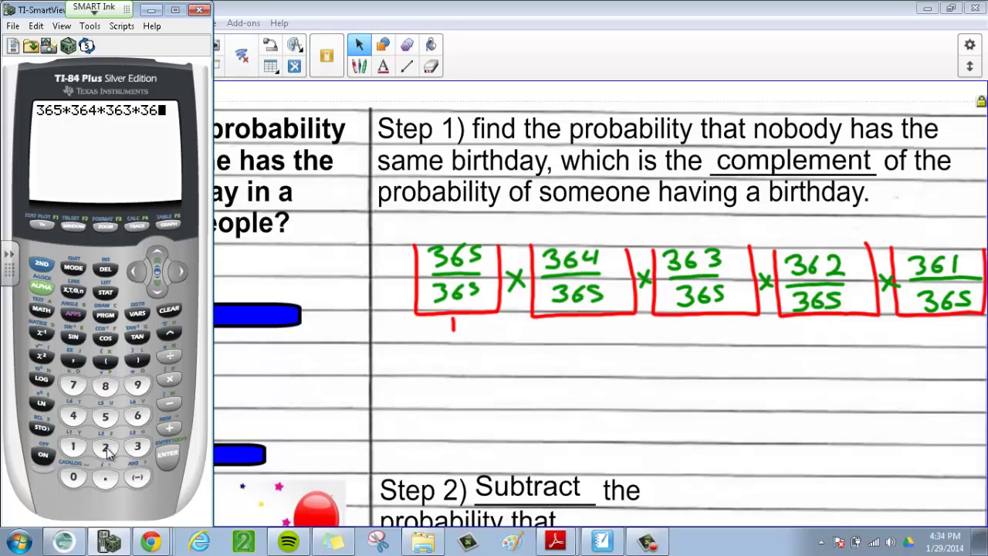
click(106, 447)
click(171, 379)
click(137, 448)
click(137, 417)
click(73, 447)
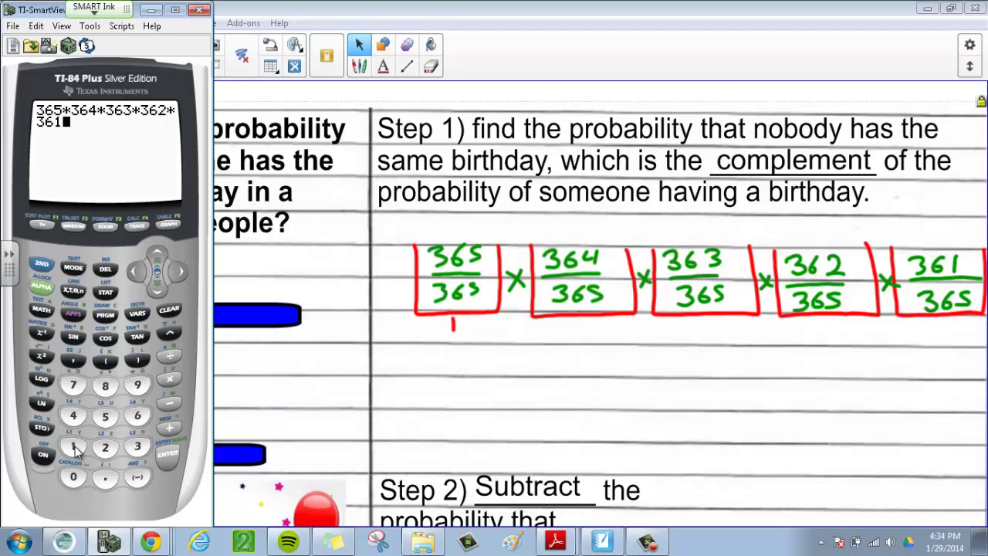
click(168, 457)
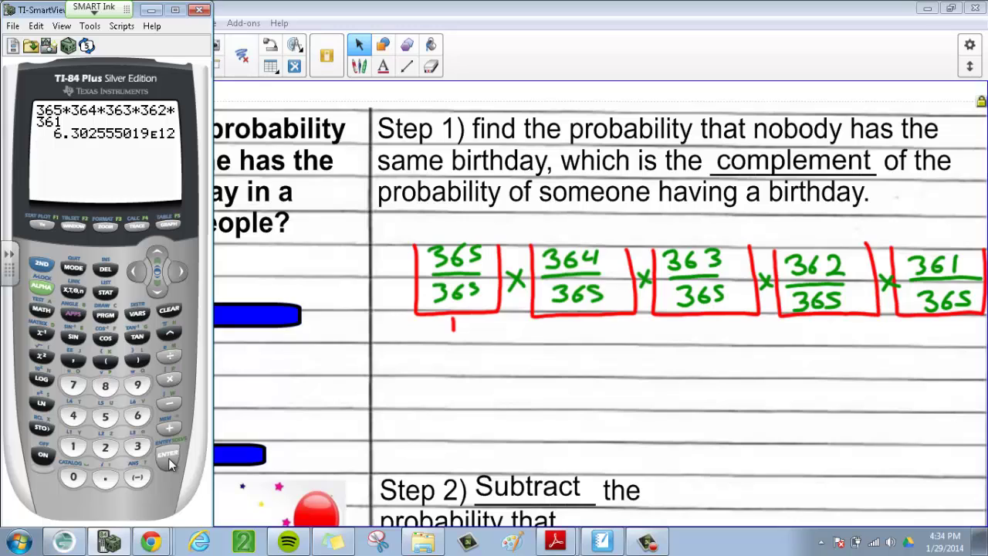
Divide the previous answer by 365^5 on the calculator.
click(169, 359)
click(137, 448)
click(138, 416)
click(107, 417)
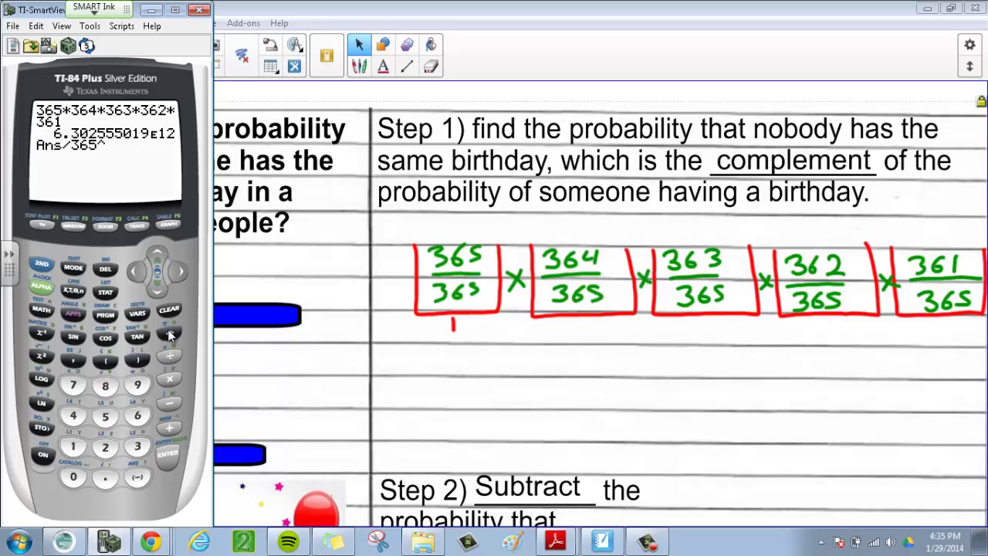
click(170, 335)
click(106, 417)
click(168, 458)
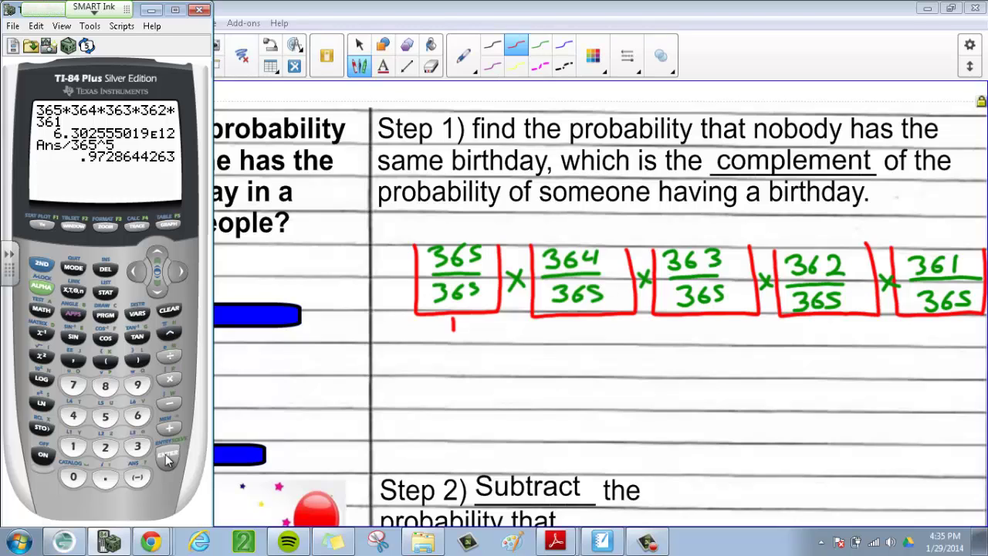
Write "P(No one has same B-Day) = .972" in red below the row of boxes.
mouse_move(390, 348)
mouse_down()
mouse_move(389, 375)
mouse_move(391, 363)
mouse_move(412, 369)
mouse_move(435, 349)
mouse_move(507, 368)
mouse_up()
mouse_move(523, 349)
mouse_down()
mouse_move(531, 369)
mouse_move(620, 369)
mouse_up()
drag(623, 364, 718, 372)
mouse_move(722, 364)
mouse_down()
mouse_move(728, 380)
mouse_move(764, 360)
mouse_up()
drag(750, 369, 768, 368)
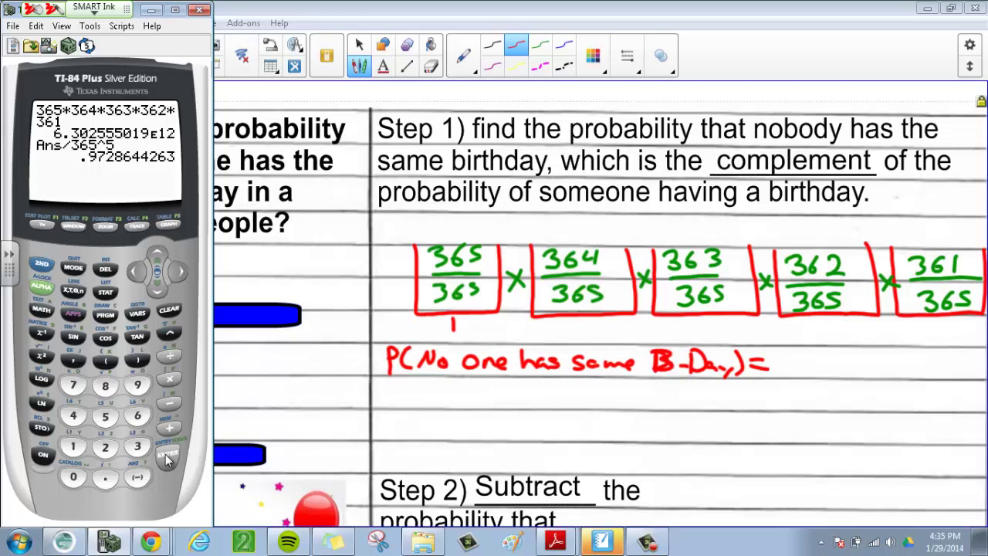
click(788, 373)
mouse_move(807, 356)
mouse_down()
mouse_move(811, 373)
mouse_move(845, 371)
mouse_up()
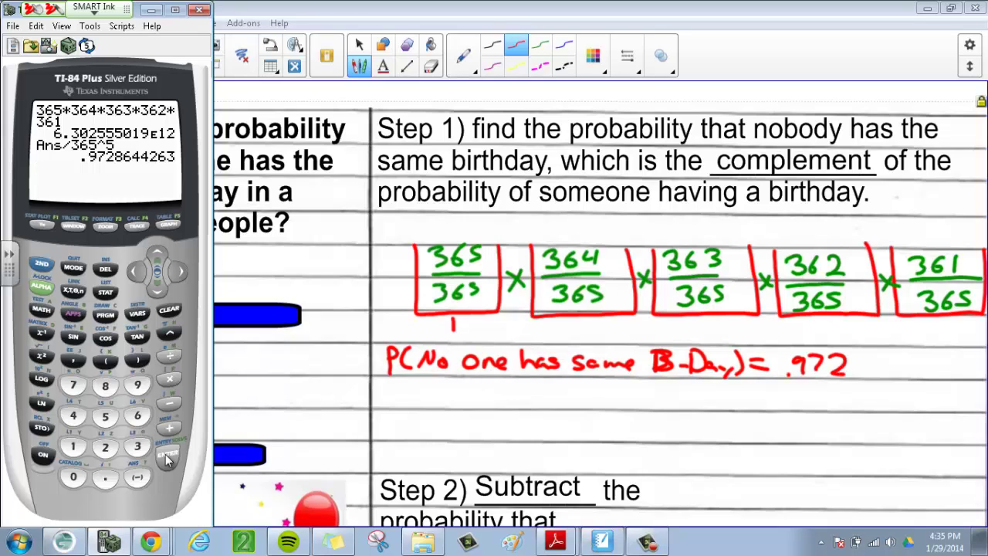
key(Escape)
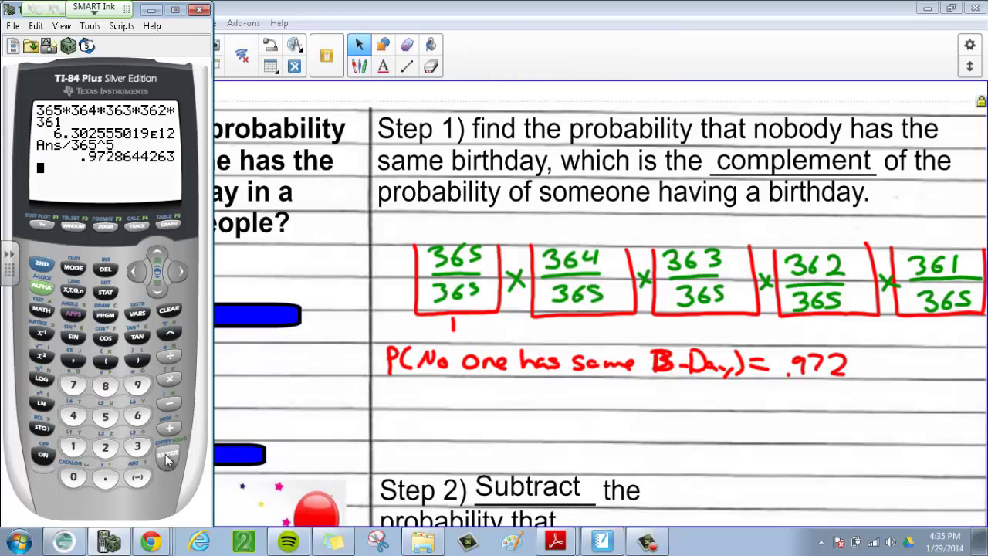
Switch back to SMART Notebook, write "1 - .972" in red beside Step 2, and draw an arrow to it from the .972 above.
click(605, 542)
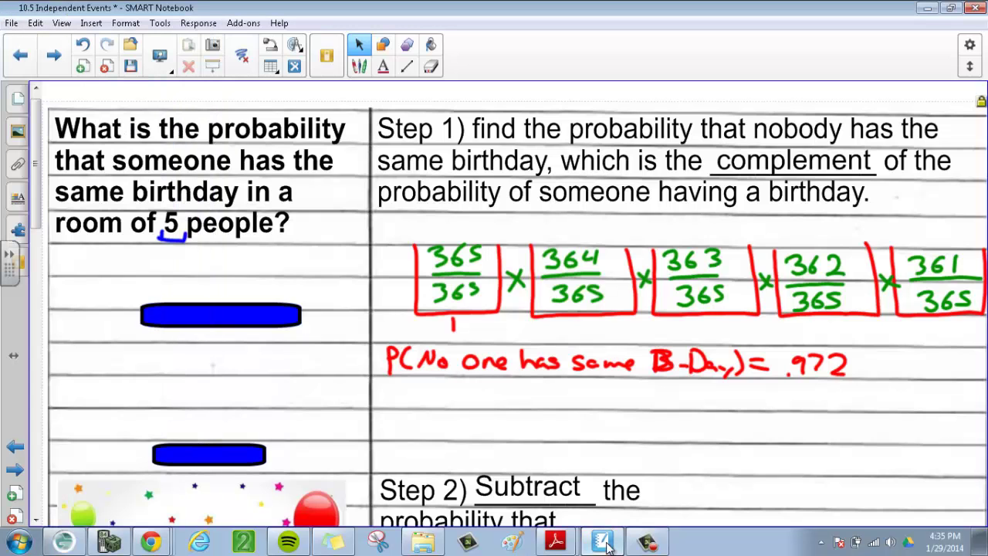
drag(35, 209, 31, 280)
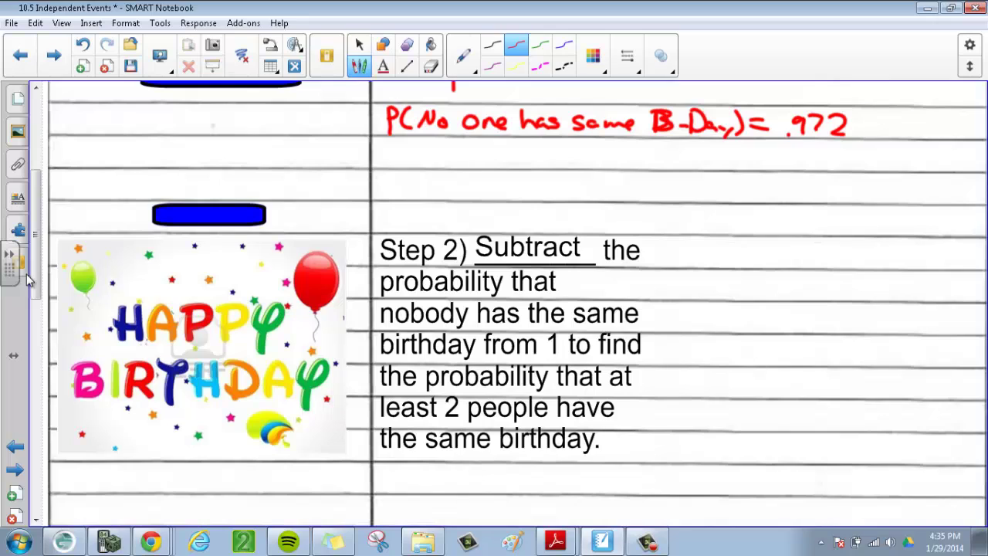
drag(710, 255, 733, 255)
mouse_move(808, 138)
mouse_down()
mouse_move(774, 219)
mouse_move(784, 217)
mouse_move(770, 267)
mouse_up()
click(751, 266)
mouse_move(782, 245)
mouse_down()
mouse_move(807, 247)
mouse_move(787, 265)
mouse_move(832, 265)
mouse_up()
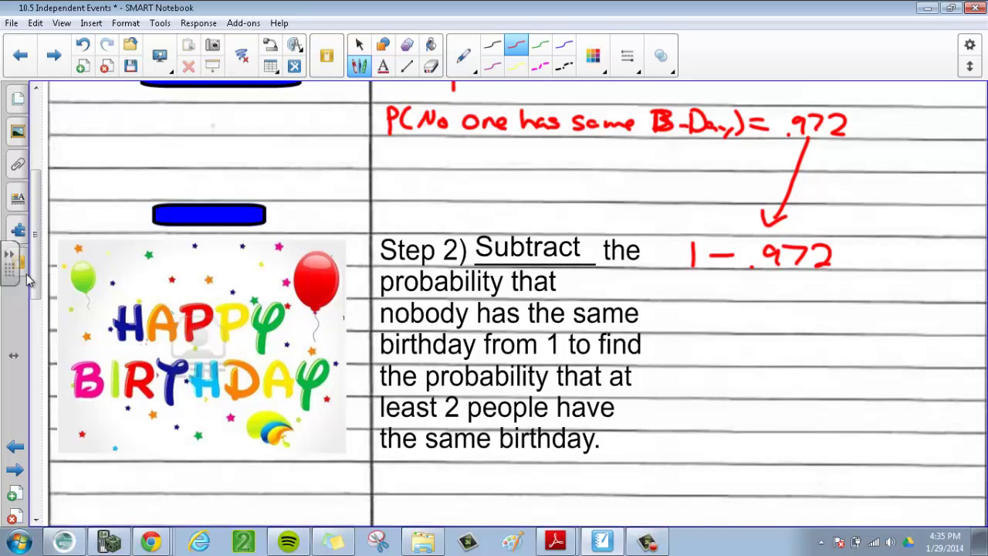
Write "P(At least 2 w/ same B-Day)" in red below the subtraction.
mouse_move(685, 307)
mouse_down()
mouse_move(684, 337)
mouse_move(687, 319)
mouse_move(707, 324)
mouse_up()
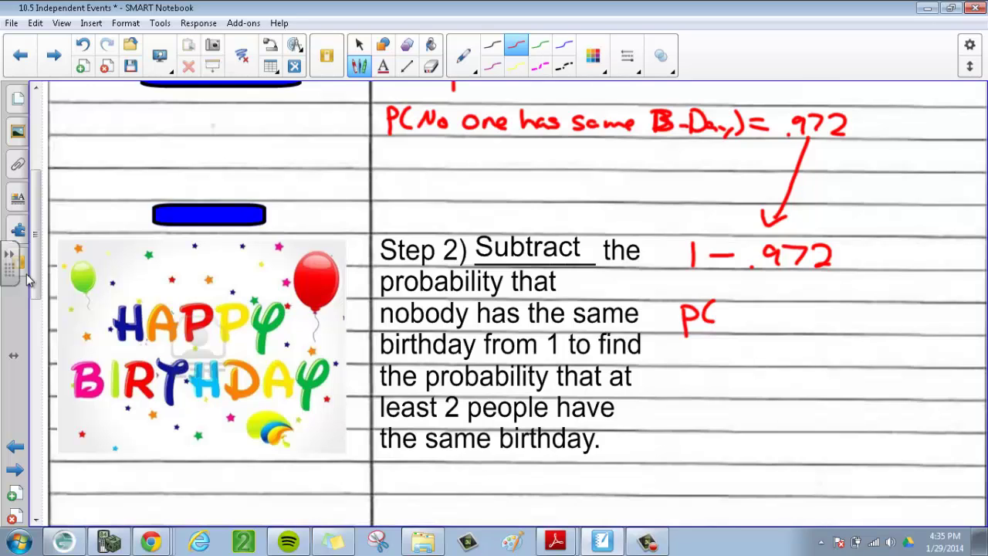
mouse_move(733, 306)
mouse_down()
mouse_move(727, 321)
mouse_move(739, 321)
mouse_up()
drag(729, 315, 747, 322)
drag(741, 311, 755, 310)
mouse_move(767, 303)
mouse_down()
mouse_move(766, 324)
mouse_move(792, 323)
mouse_up()
mouse_move(803, 311)
mouse_down()
mouse_move(794, 324)
mouse_move(810, 326)
mouse_up()
mouse_move(802, 313)
mouse_down()
mouse_move(843, 328)
mouse_move(869, 312)
mouse_move(872, 327)
mouse_move(890, 328)
mouse_up()
drag(908, 318, 946, 325)
drag(878, 336, 878, 353)
mouse_move(880, 337)
mouse_down()
mouse_move(891, 344)
mouse_move(880, 353)
mouse_move(904, 345)
mouse_up()
mouse_move(909, 352)
mouse_down()
mouse_move(920, 337)
mouse_move(911, 352)
mouse_move(944, 353)
mouse_up()
click(935, 345)
drag(946, 344, 952, 357)
drag(957, 308, 960, 355)
key(Escape)
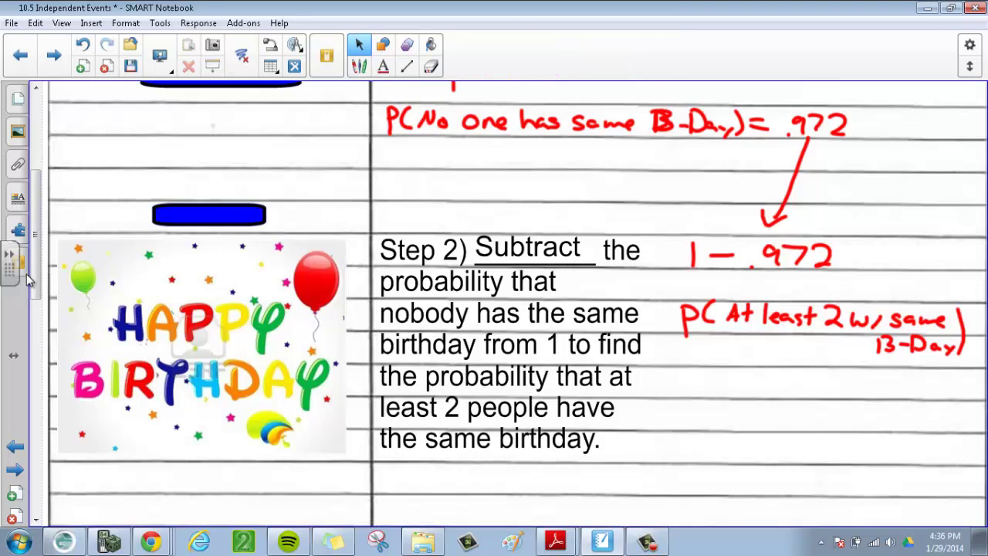
Switch to the TI-SmartView calculator and evaluate 1-Ans.
click(109, 542)
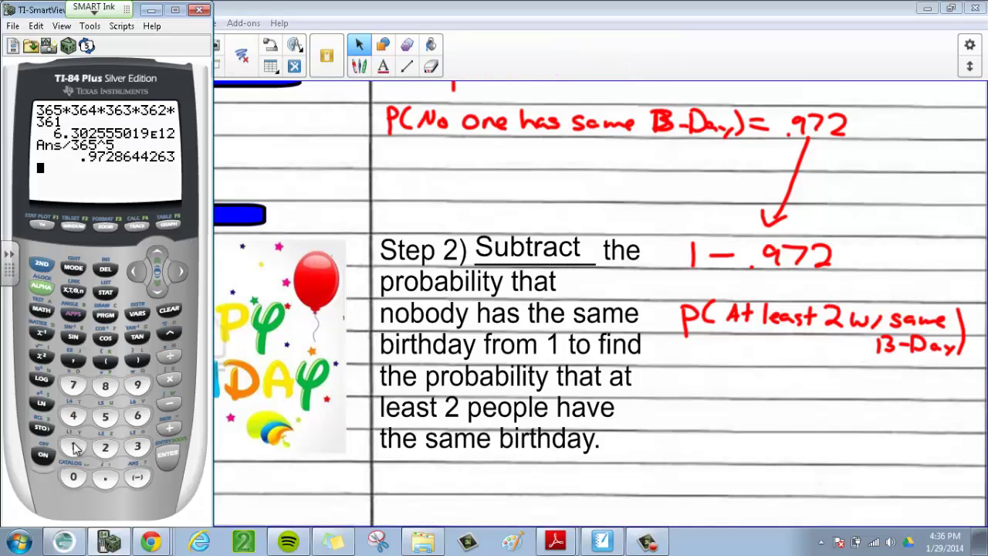
click(170, 402)
click(42, 264)
click(136, 477)
click(166, 462)
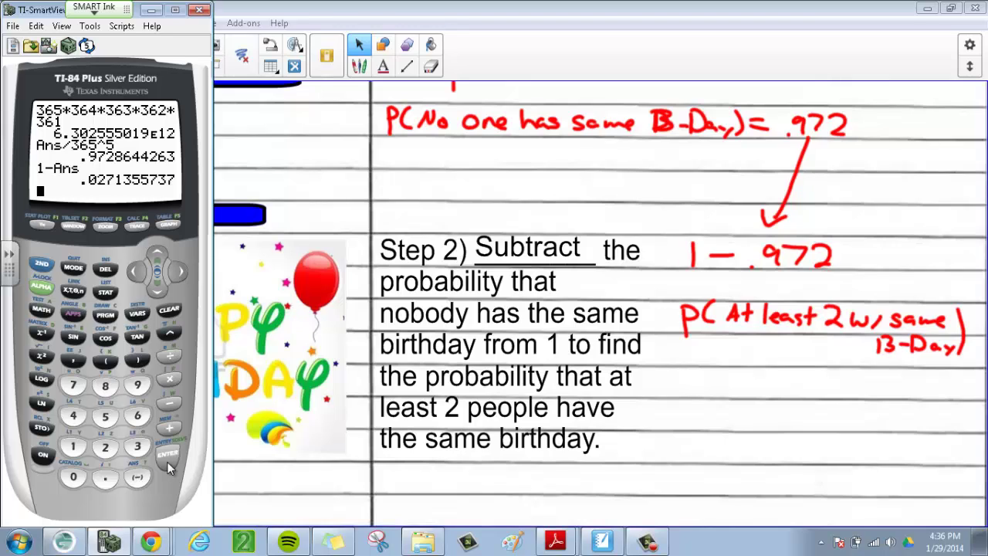
Complete the subtraction in green with "= .027", mark the decimal shift, and write 2.7% below it.
mouse_move(847, 254)
mouse_down()
mouse_move(889, 252)
mouse_move(929, 265)
mouse_up()
click(870, 269)
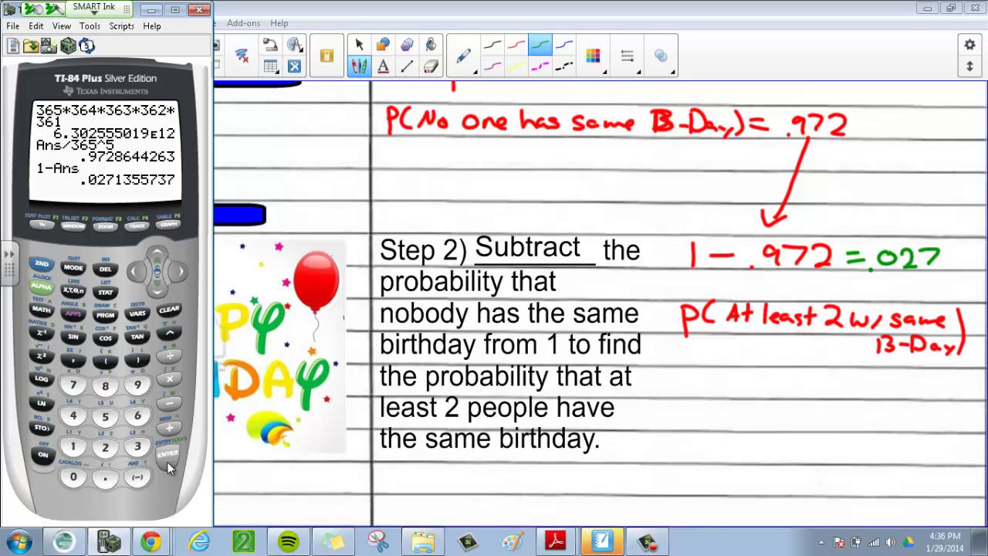
mouse_move(875, 275)
mouse_down()
mouse_move(924, 273)
mouse_move(906, 296)
mouse_up()
mouse_move(910, 284)
mouse_down()
mouse_move(918, 296)
mouse_move(941, 278)
mouse_move(945, 298)
mouse_up()
click(358, 44)
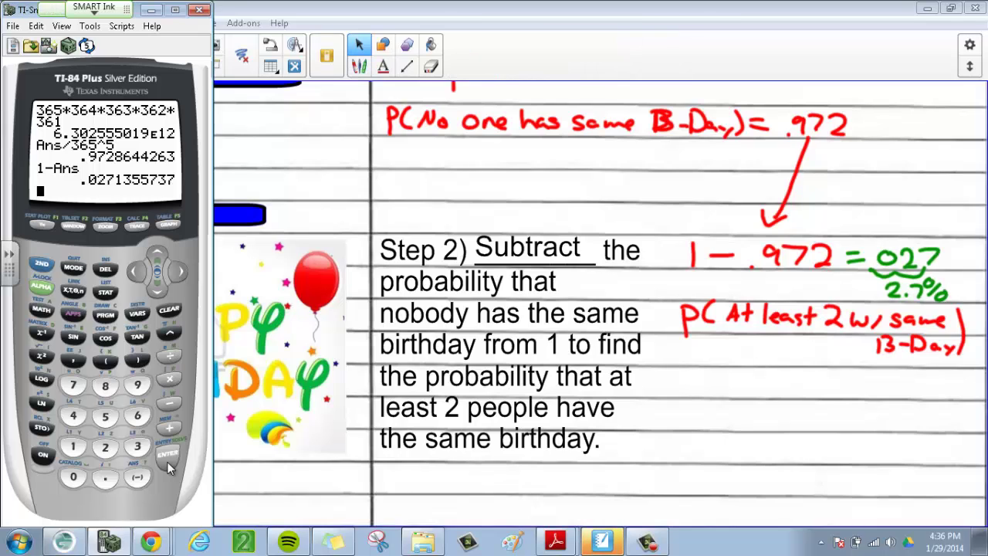